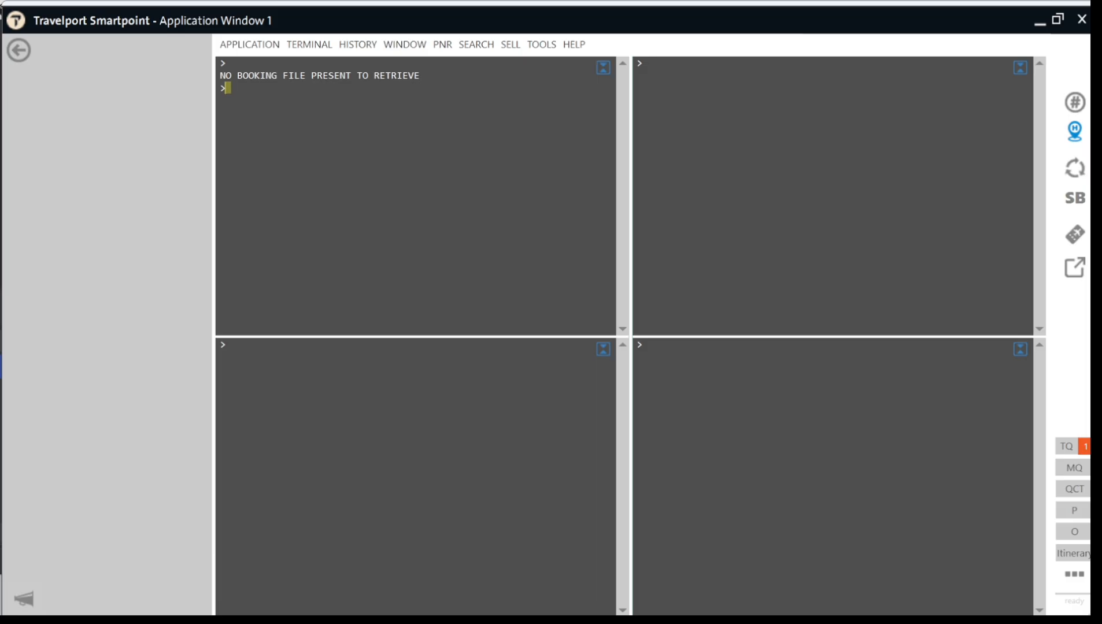
Display Swiss availability from Delhi to Zurich for 20 January with the entry A20JANDELZRH*LX
{"action": "type", "text": "A20JANDELZRH*L"}
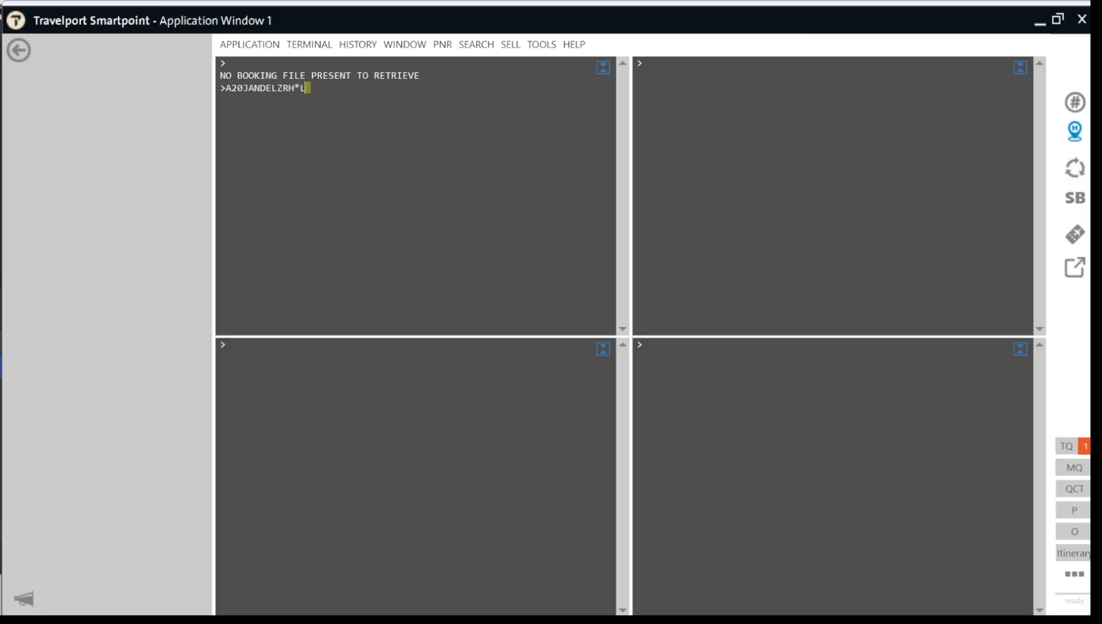
{"action": "type", "text": "X"}
{"action": "key", "text": "Return"}
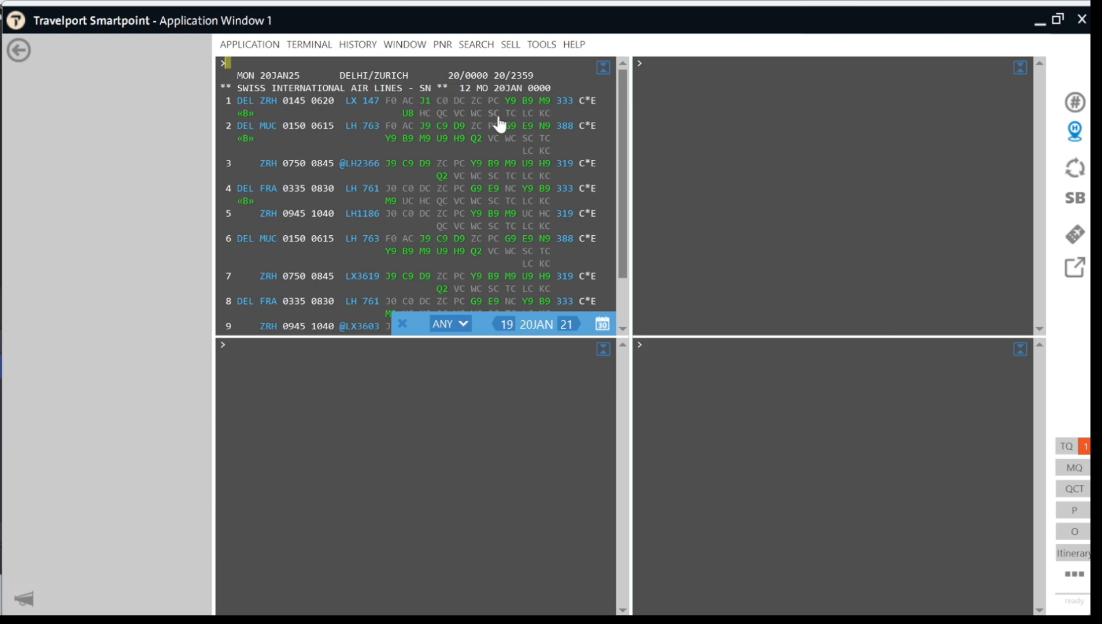
Display return availability from Zurich to Delhi for 28 January in the second terminal window with A28JANZRHDEL*LX
{"action": "left_click", "coordinate": [690, 76]}
{"action": "type", "text": "A28JANZRHDEL*"}
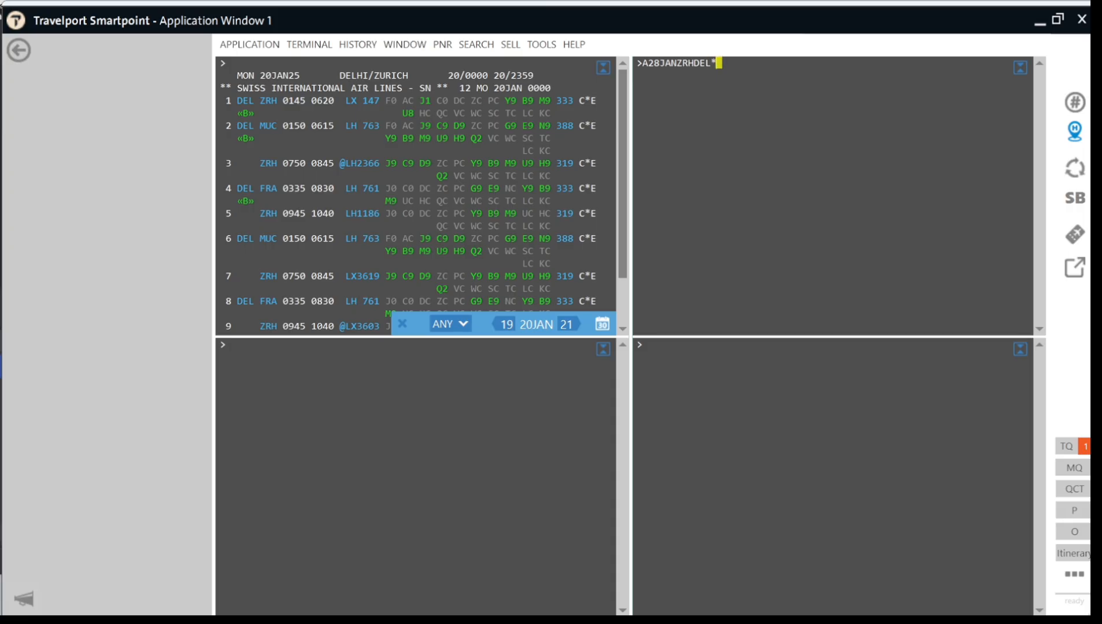
{"action": "type", "text": "LX"}
{"action": "key", "text": "Return"}
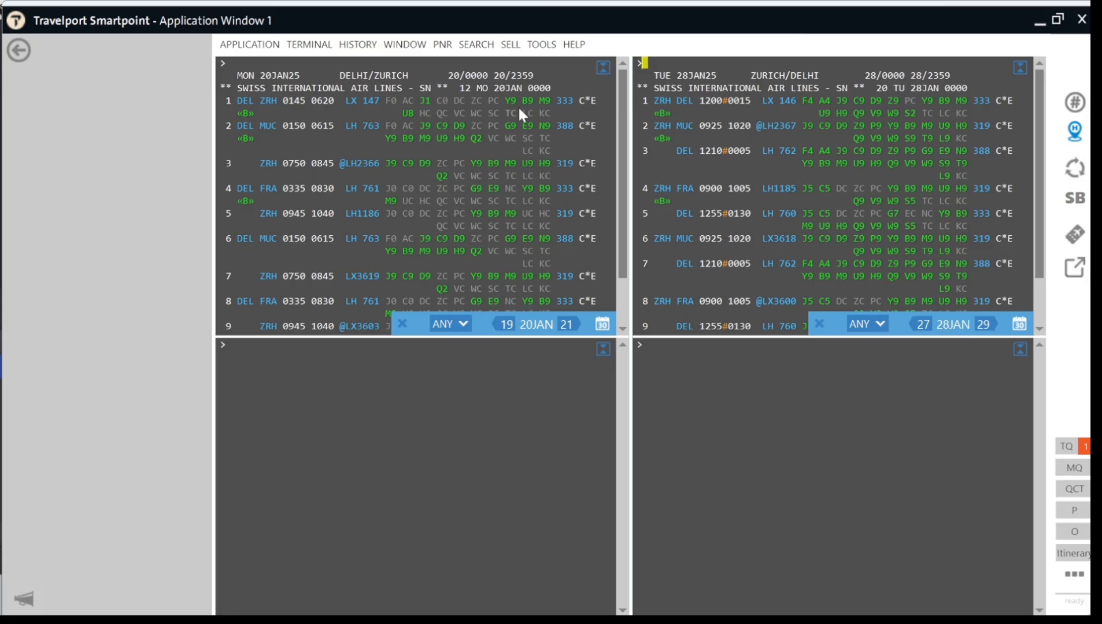
Sell two class M seats on outbound line 1 (N2M1) and two class H seats on return line 1 (N2H1)
{"action": "left_click", "coordinate": [353, 58]}
{"action": "type", "text": "N2M1"}
{"action": "key", "text": "Return"}
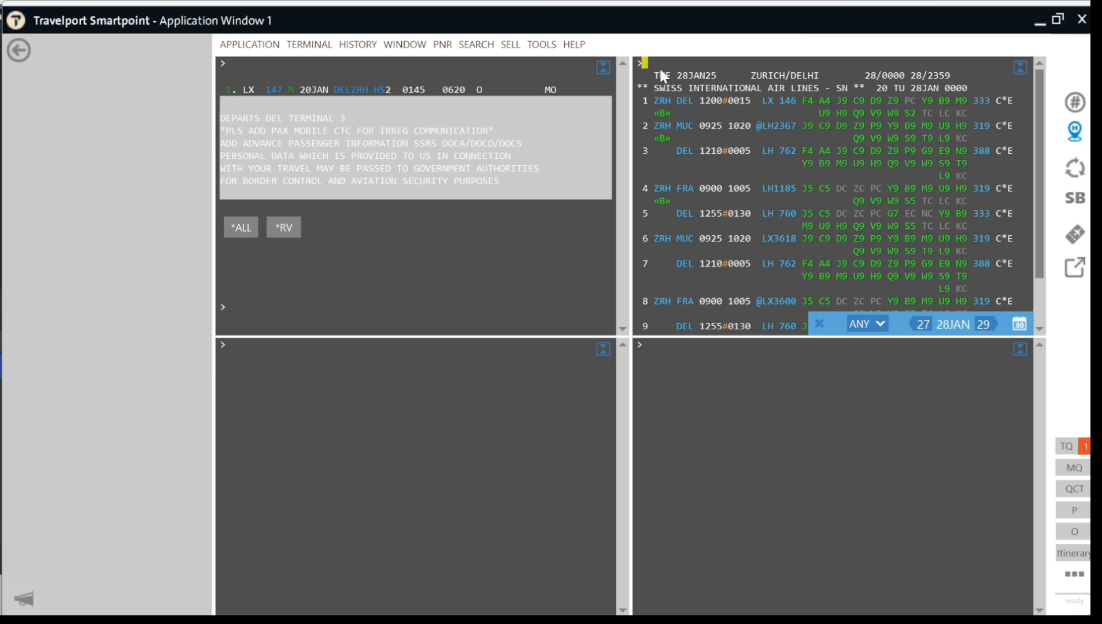
{"action": "type", "text": "N2H1"}
{"action": "key", "text": "Return"}
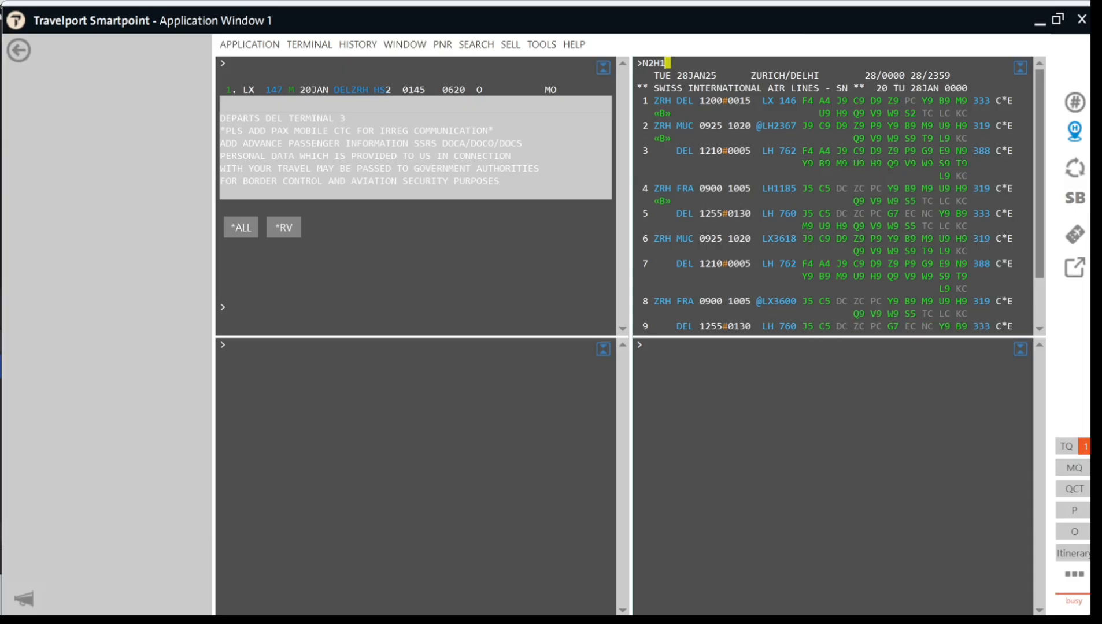
Clear the terminal windows and redisplay the current booking file with *R in the first window
{"action": "left_click", "coordinate": [369, 77]}
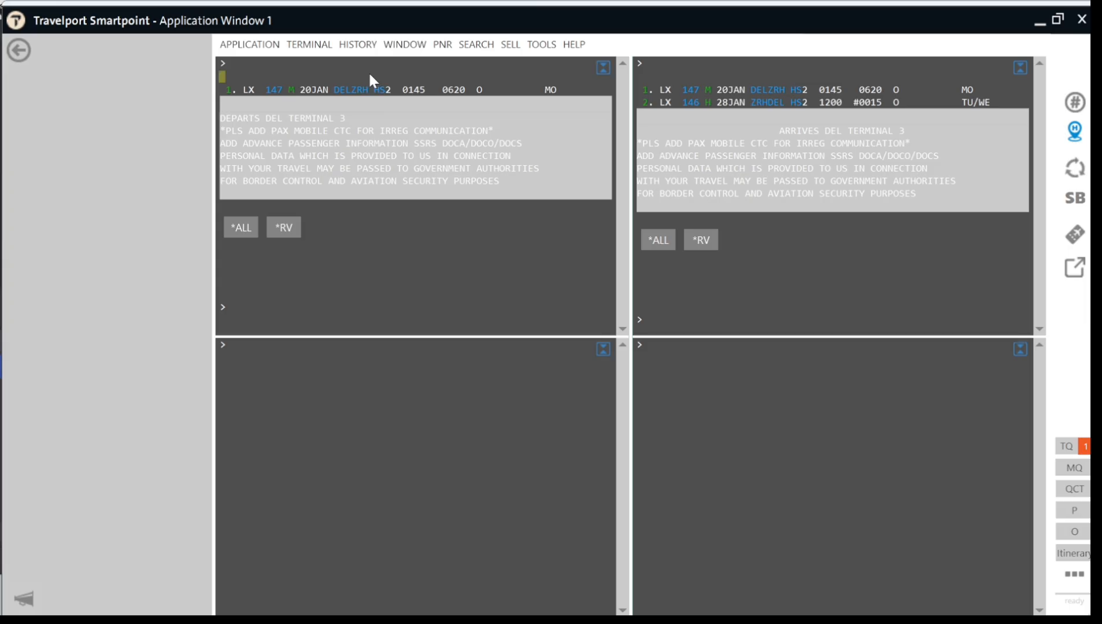
{"action": "key", "text": "ctrl+a"}
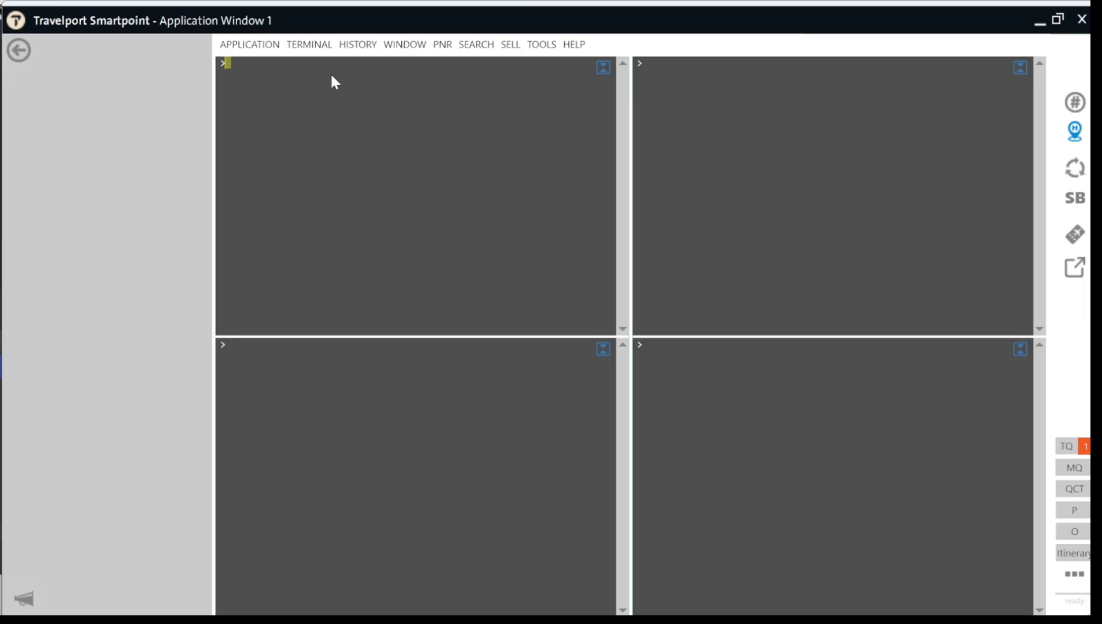
{"action": "type", "text": "&"}
{"action": "key", "text": "BackSpace"}
{"action": "type", "text": "*R"}
{"action": "key", "text": "Return"}
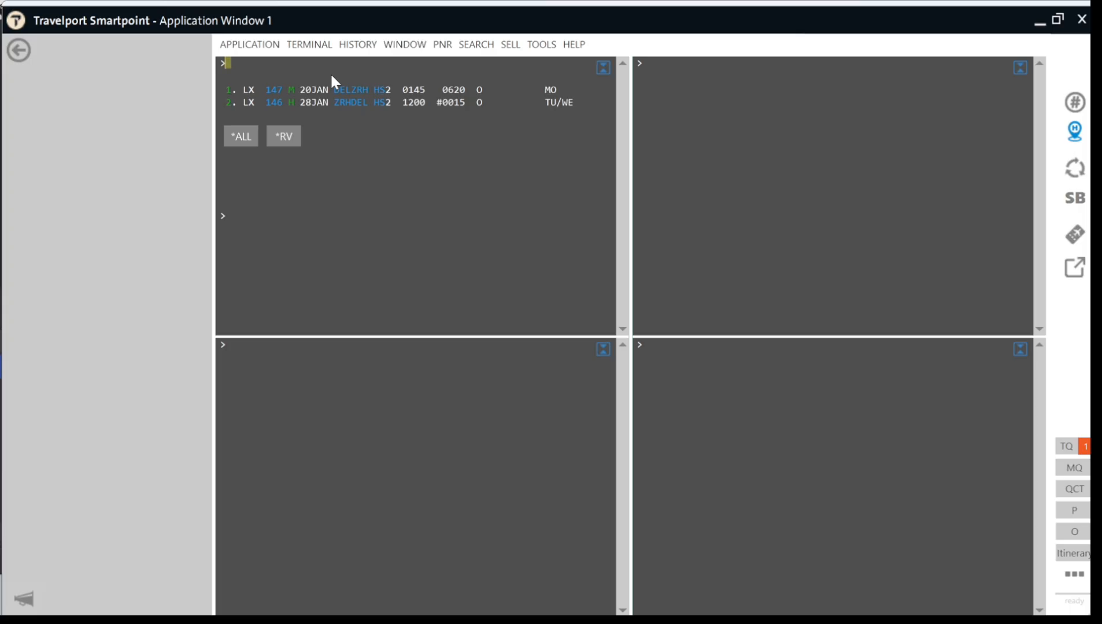
Price the itinerary as booked on Swiss with FQCLX in the second window and review the quotation through its grand total
{"action": "left_click", "coordinate": [768, 75]}
{"action": "type", "text": "FQCLX"}
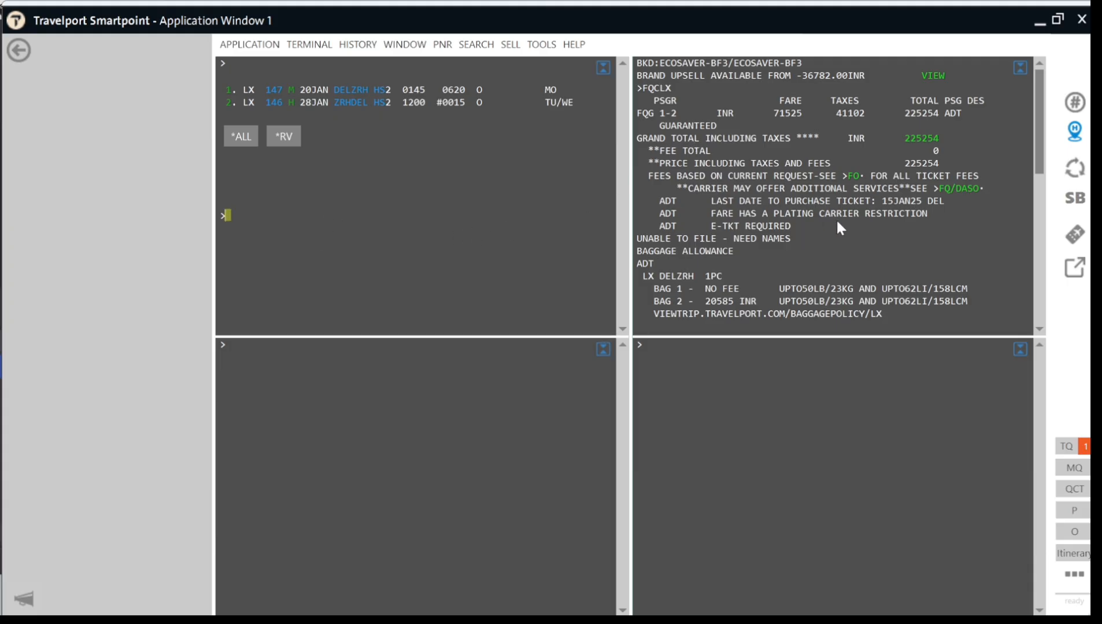
{"action": "scroll", "coordinate": [836, 219], "scroll_direction": "down", "scroll_amount": 10}
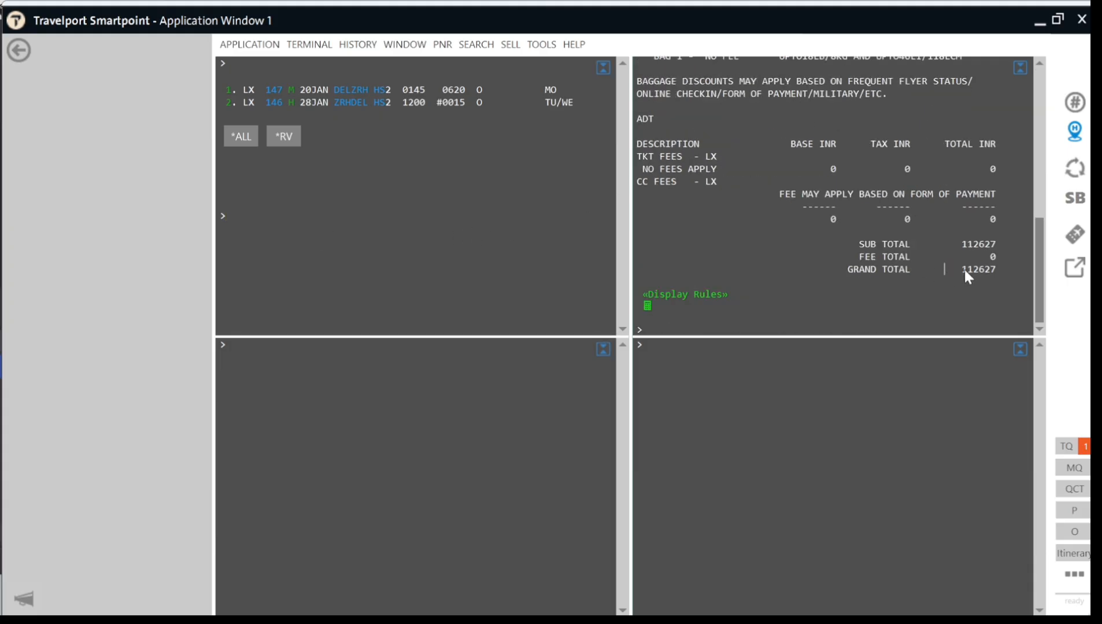
{"action": "scroll", "coordinate": [925, 264], "scroll_direction": "up", "scroll_amount": 10}
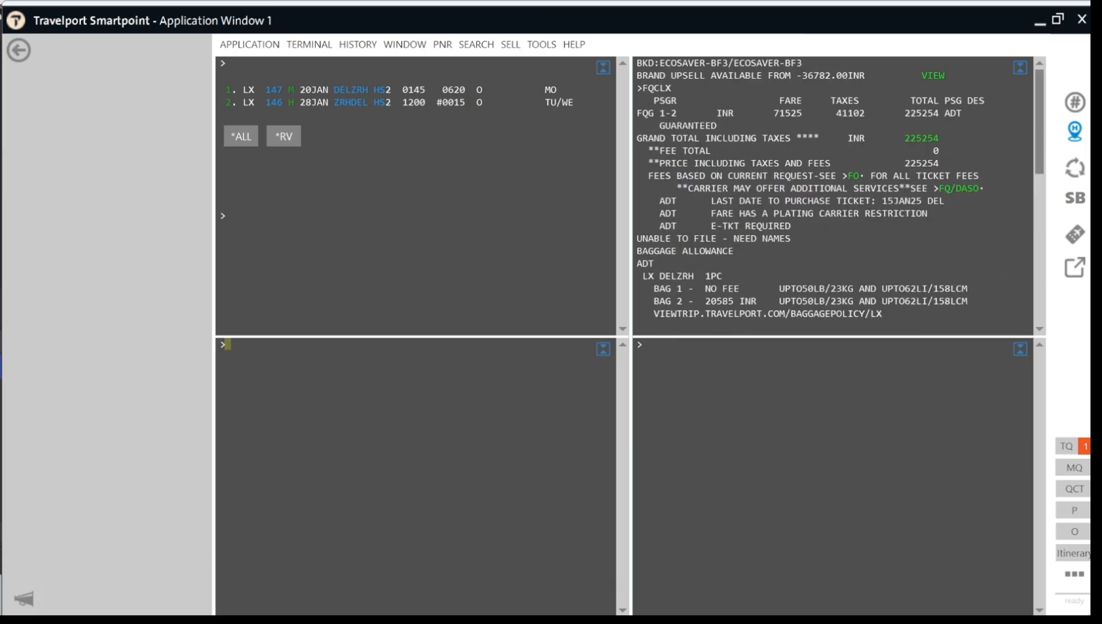
Request the best-buy quotation with FQBB in the third window and compare its grand total with the FQCLX quotation
{"action": "type", "text": "FQBB"}
{"action": "key", "text": "Return"}
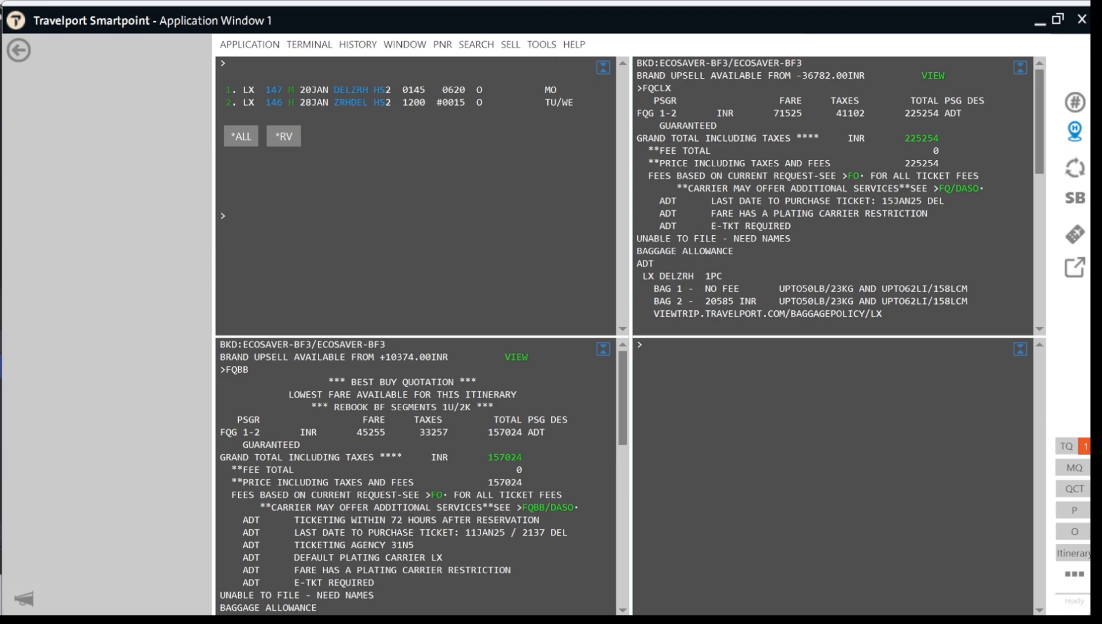
{"action": "left_click", "coordinate": [645, 345]}
{"action": "left_click", "coordinate": [312, 407]}
{"action": "right_click", "coordinate": [313, 407]}
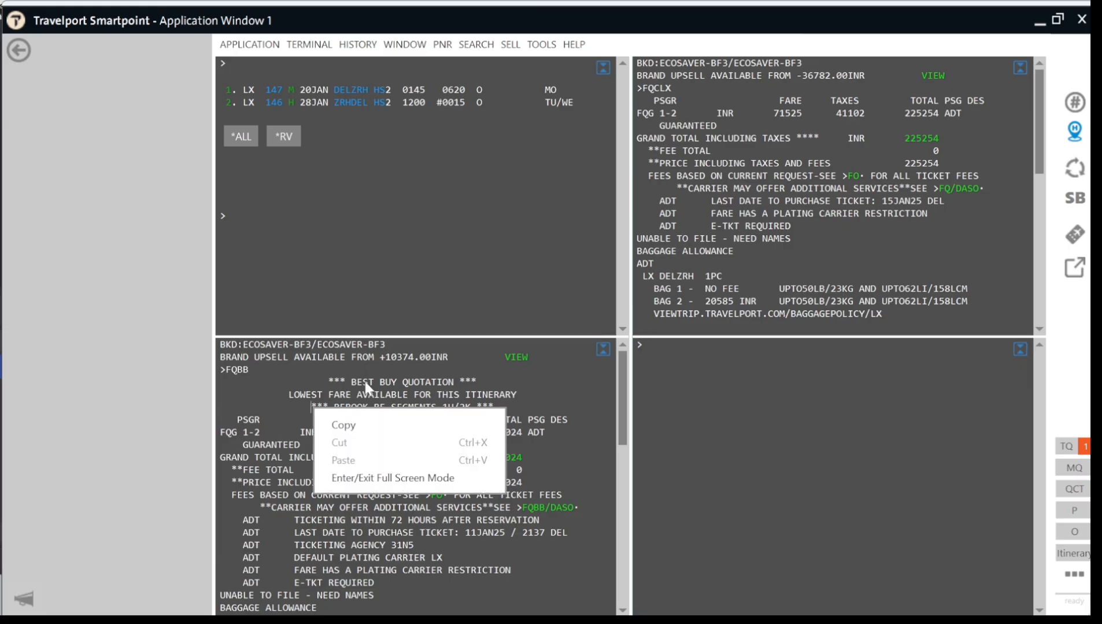
{"action": "left_click", "coordinate": [394, 380]}
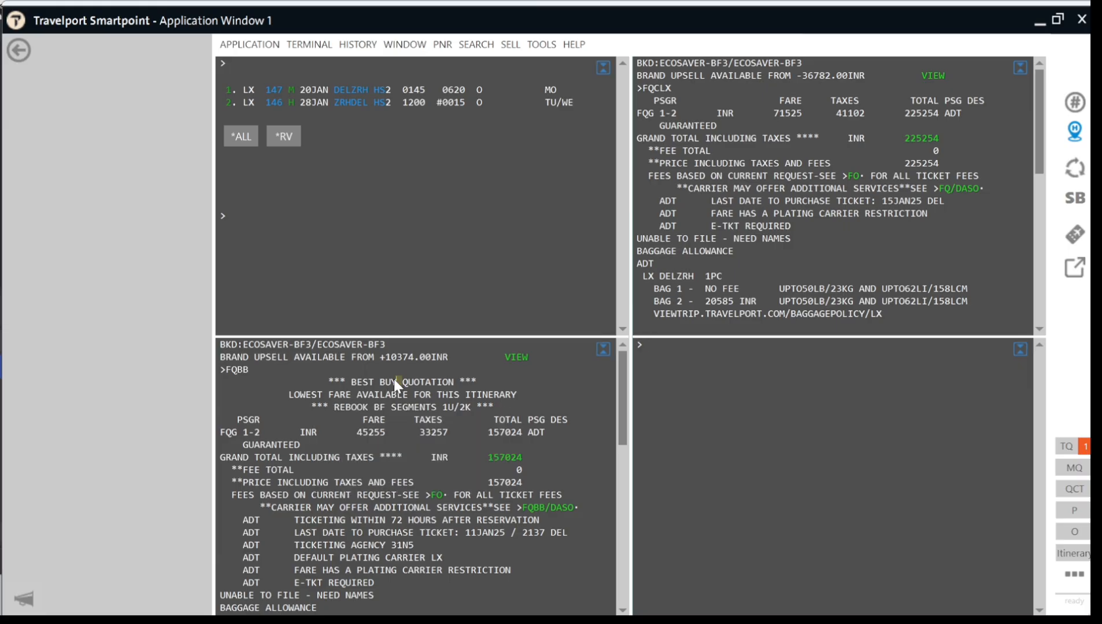
{"action": "left_click", "coordinate": [287, 395]}
{"action": "left_click_drag", "start_coordinate": [386, 395], "coordinate": [523, 392]}
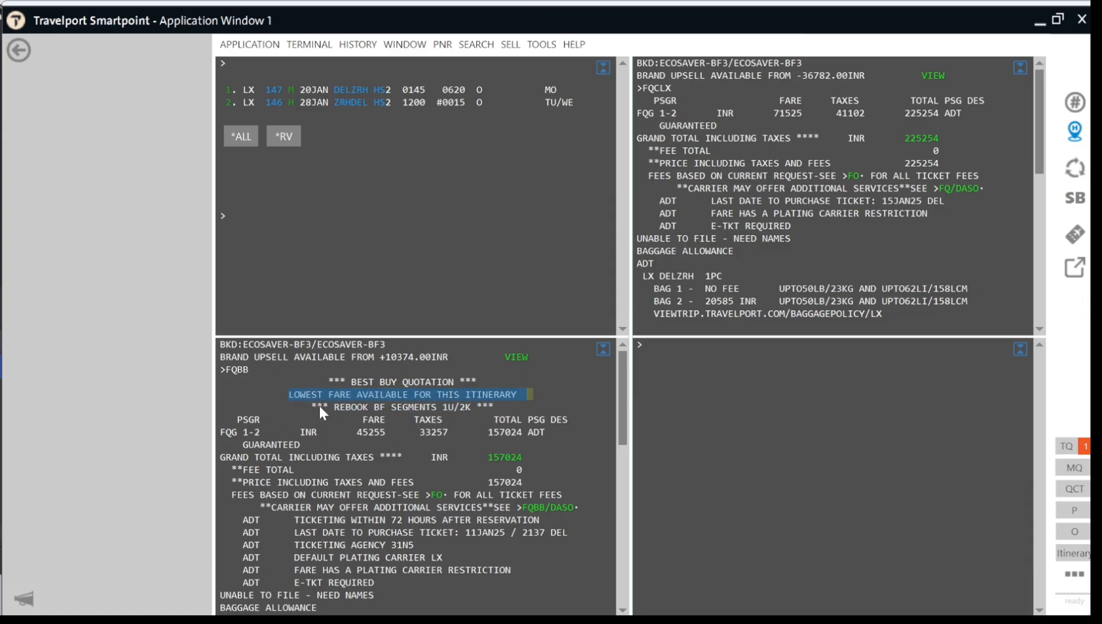
{"action": "left_click_drag", "start_coordinate": [319, 406], "coordinate": [350, 408]}
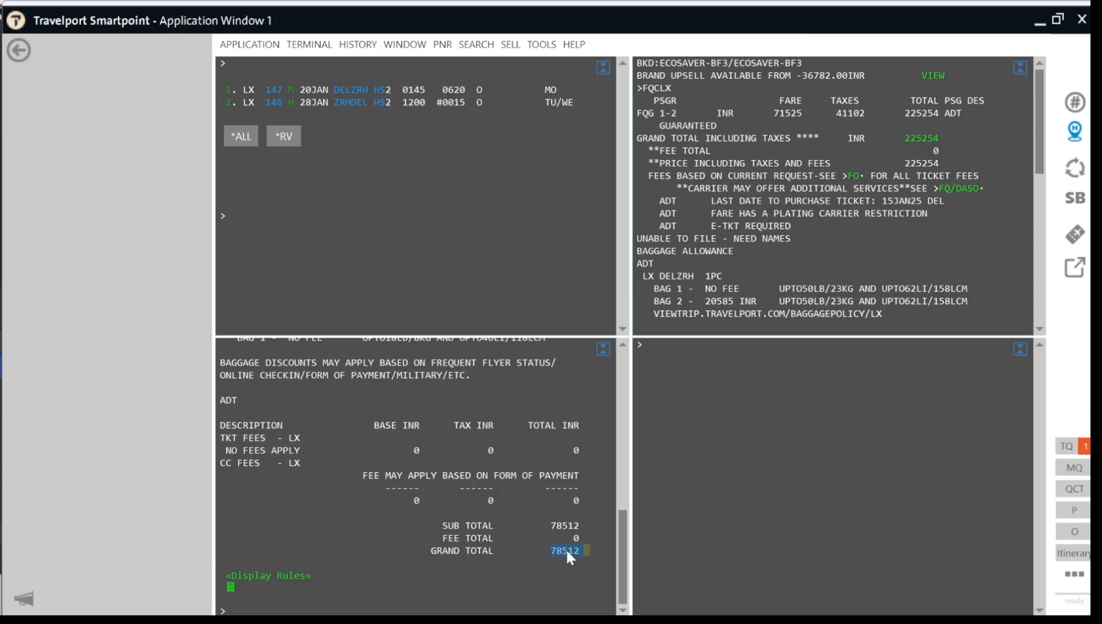
{"action": "scroll", "coordinate": [821, 264], "scroll_direction": "down", "scroll_amount": 10}
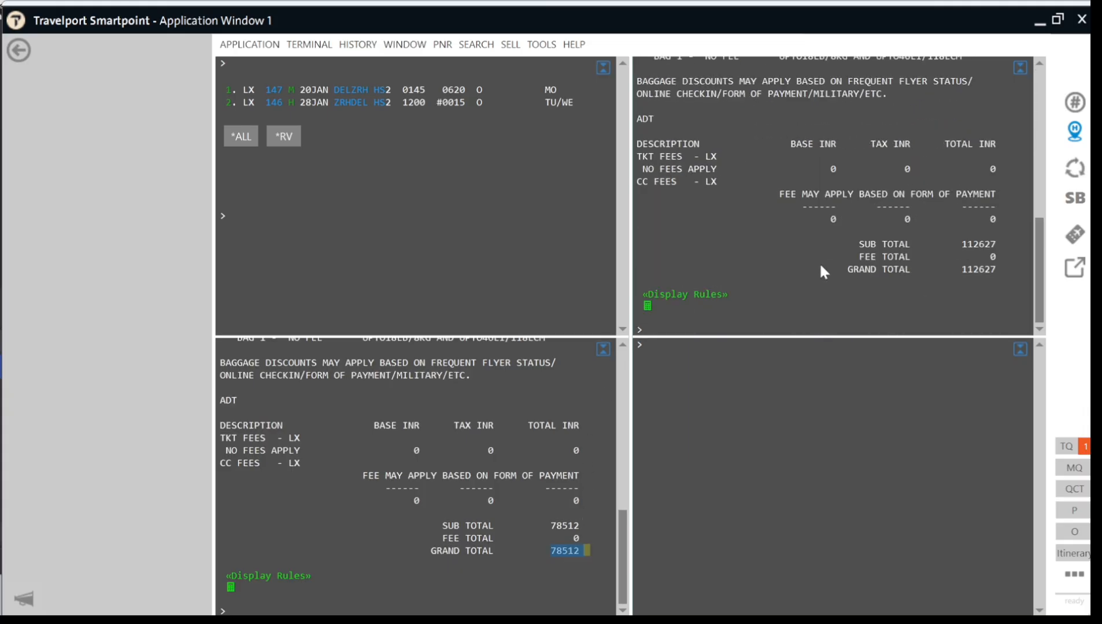
{"action": "double_click", "coordinate": [979, 269]}
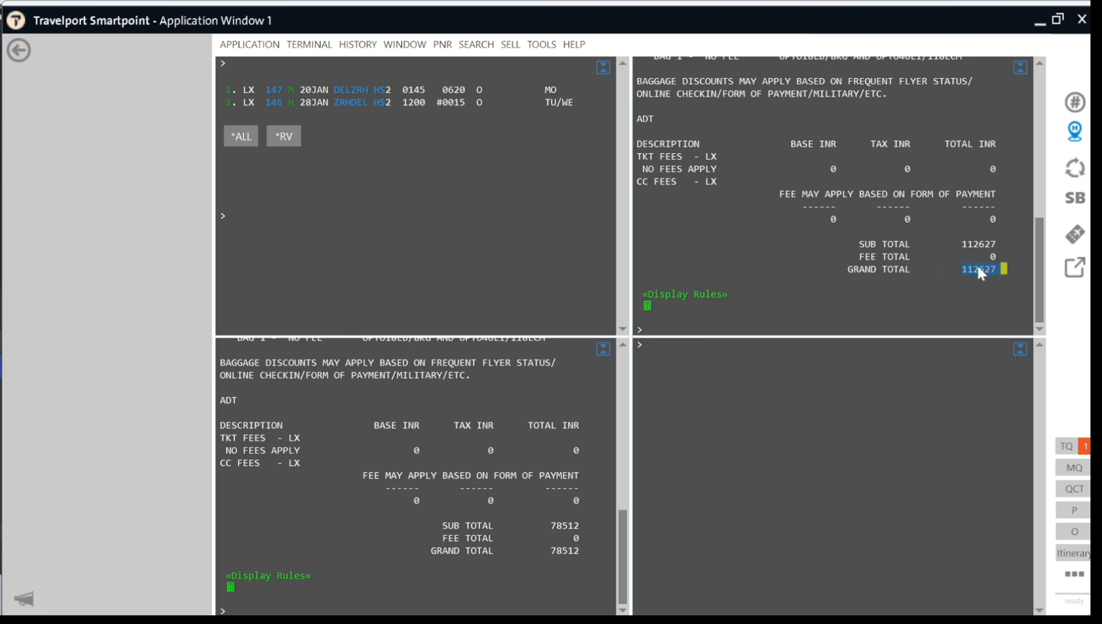
{"action": "scroll", "coordinate": [451, 466], "scroll_direction": "up", "scroll_amount": 10}
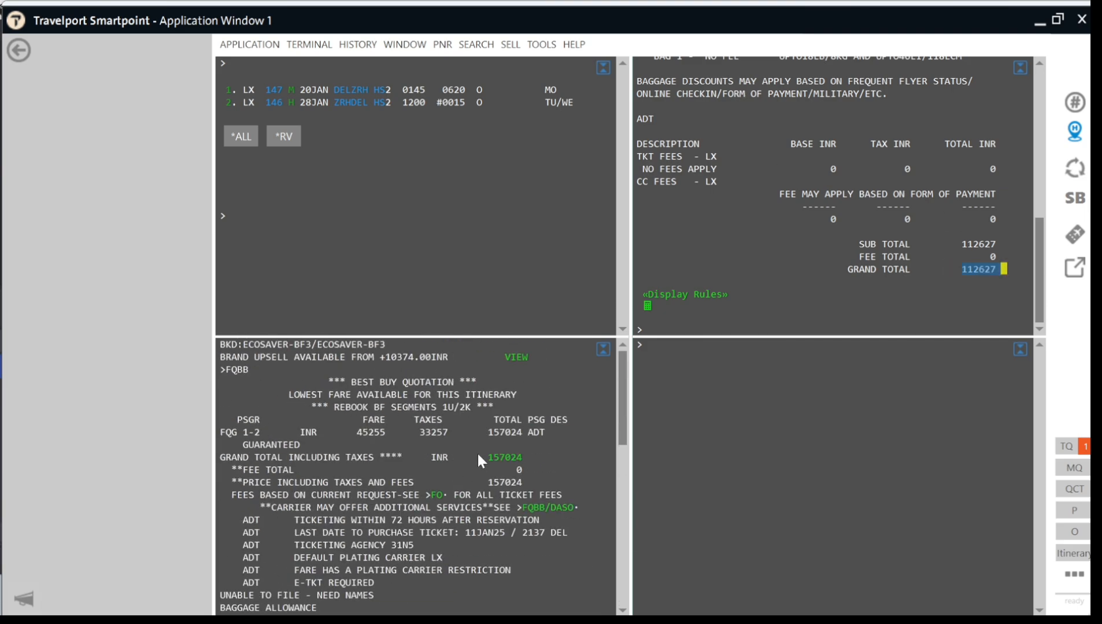
Rebook segment 1, LX 147 Delhi to Zurich, into class U with @1/U in the fourth window and check the segment
{"action": "left_click", "coordinate": [645, 345]}
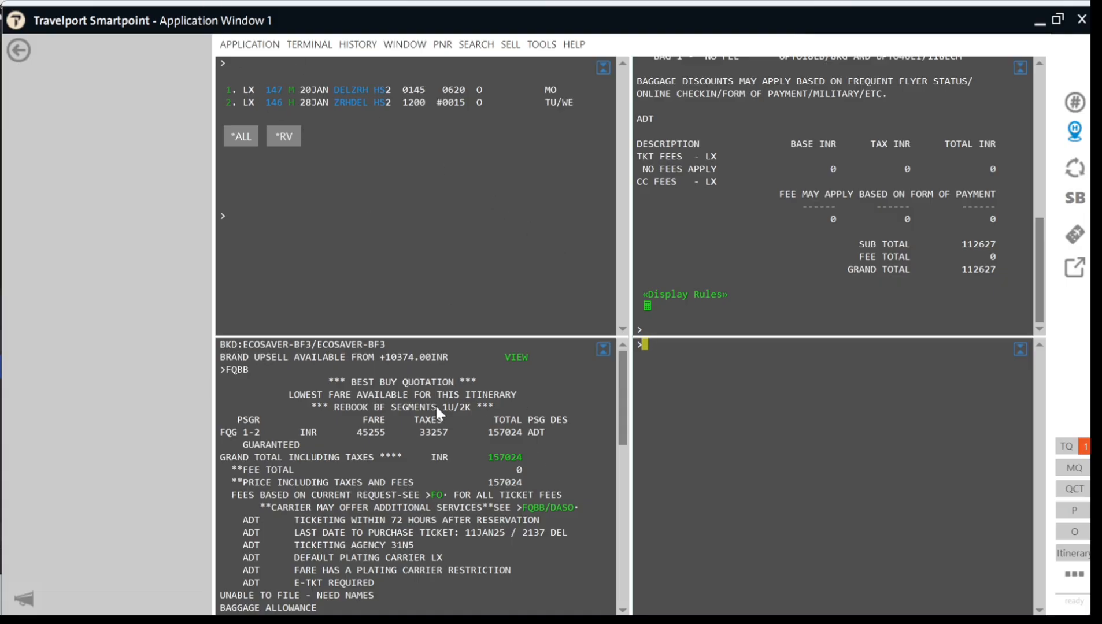
{"action": "left_click_drag", "start_coordinate": [440, 407], "coordinate": [467, 407]}
{"action": "left_click", "coordinate": [645, 346]}
{"action": "type", "text": "@"}
{"action": "type", "text": "1"}
{"action": "type", "text": "/U"}
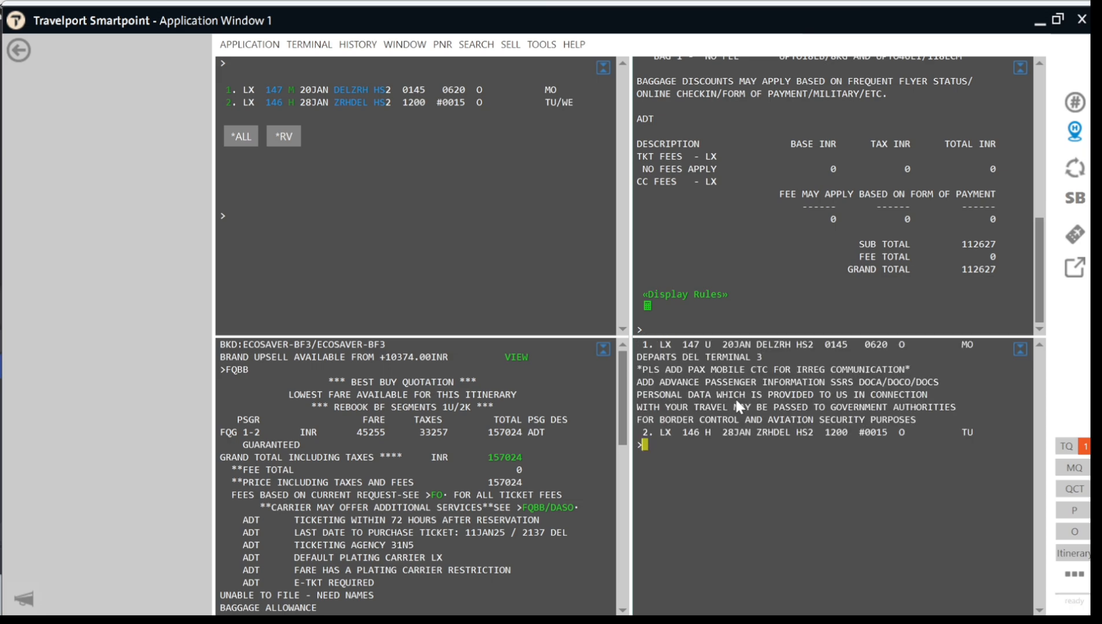
{"action": "left_click", "coordinate": [655, 343]}
{"action": "left_click_drag", "start_coordinate": [656, 344], "coordinate": [670, 347]}
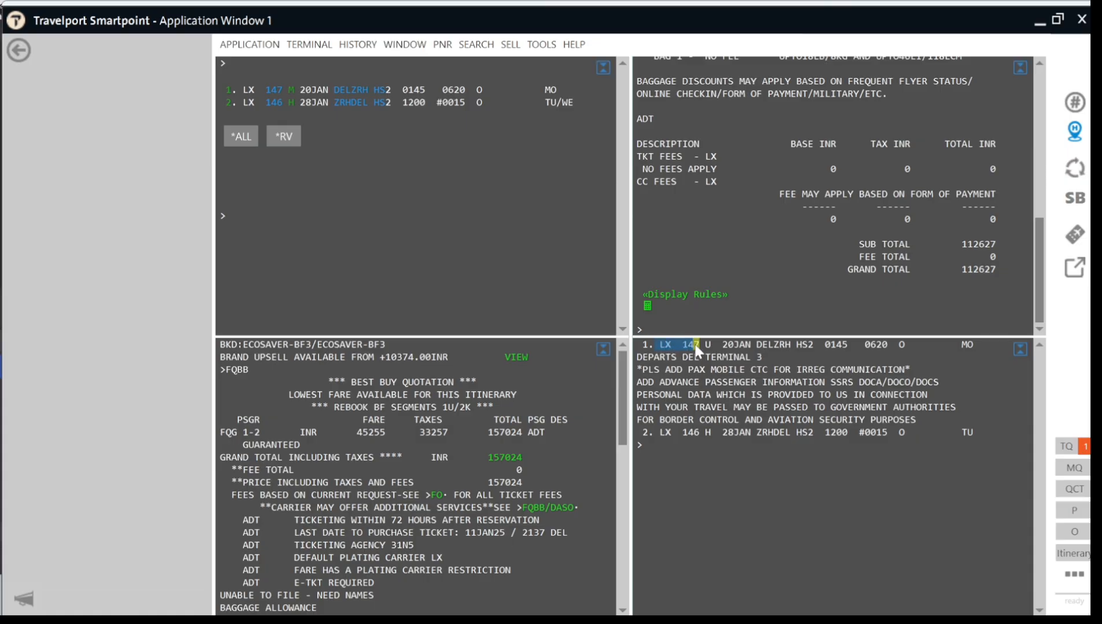
{"action": "left_click_drag", "start_coordinate": [705, 344], "coordinate": [775, 350]}
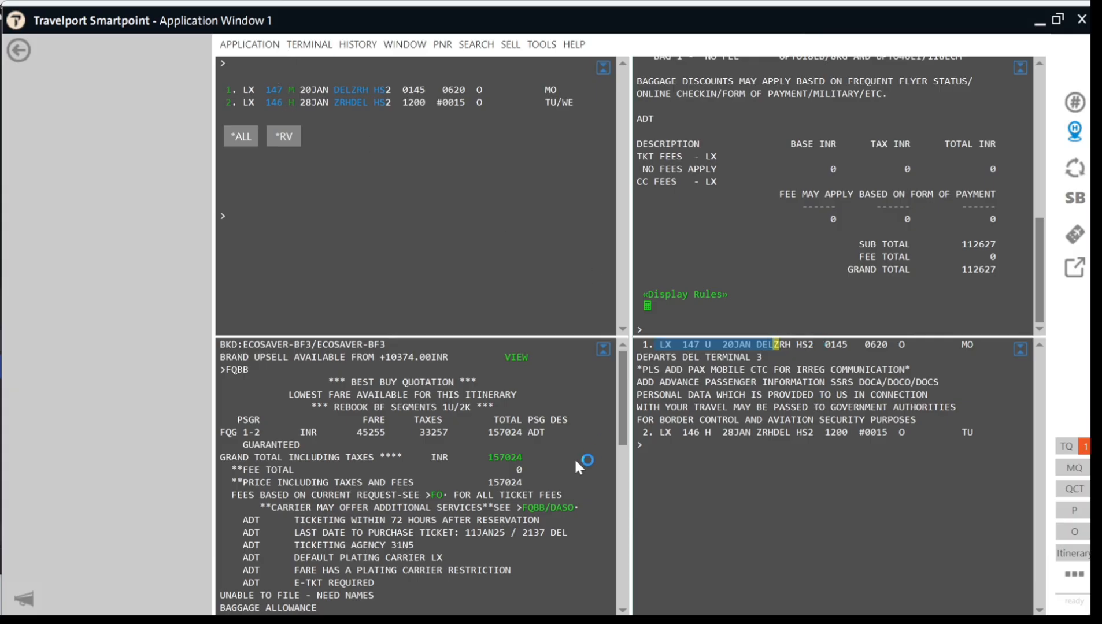
Rebook segment 2, LX 146 Zurich to Delhi, into class K with the entry @2/K
{"action": "left_click", "coordinate": [666, 457]}
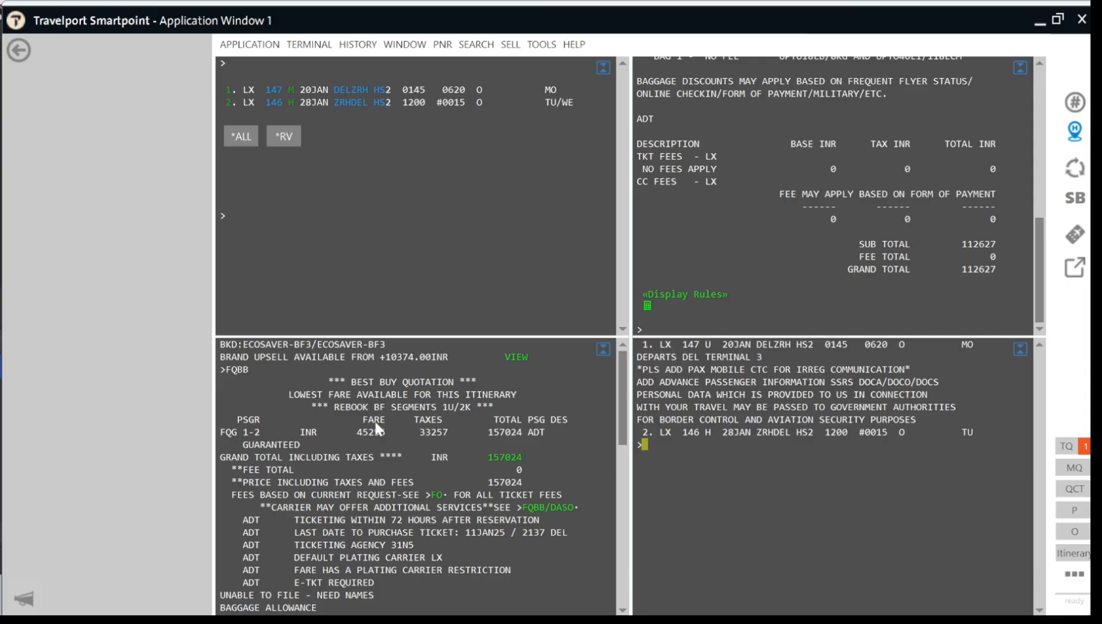
{"action": "type", "text": "@2/K"}
{"action": "key", "text": "Return"}
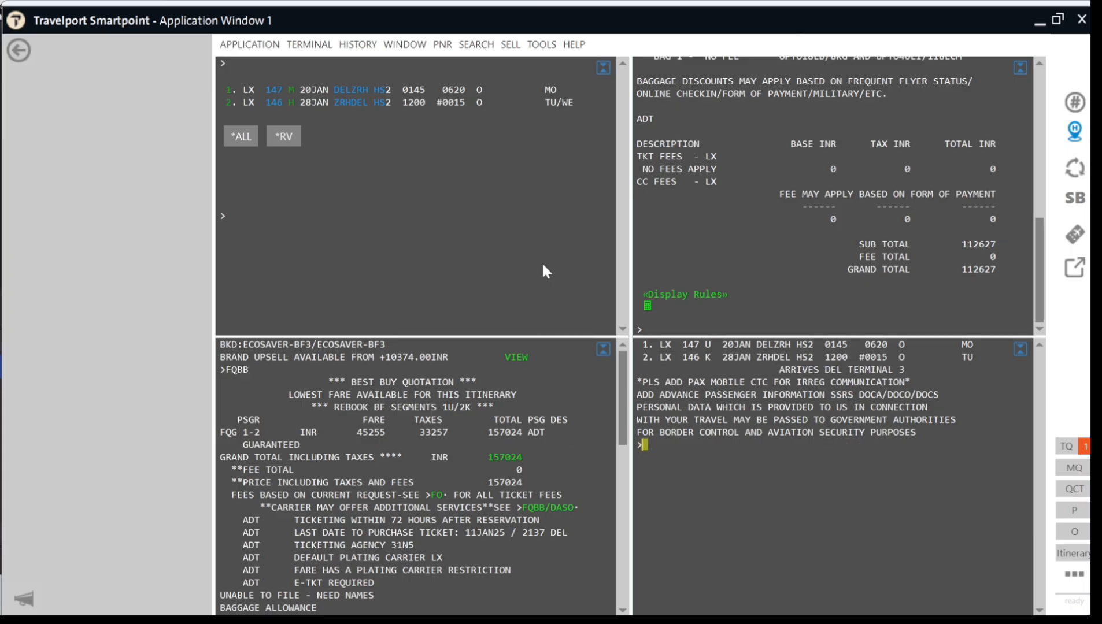
Replace the FQCLX entry in the second window with *R to display the rebooked itinerary
{"action": "scroll", "coordinate": [705, 195], "scroll_direction": "up", "scroll_amount": 6}
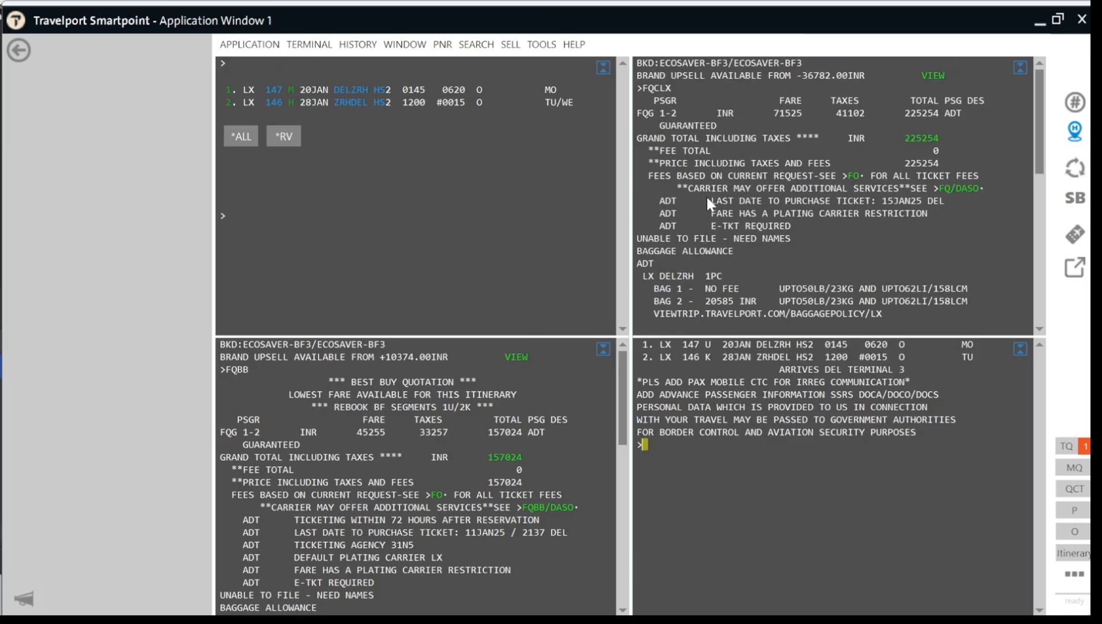
{"action": "left_click_drag", "start_coordinate": [675, 76], "coordinate": [656, 91]}
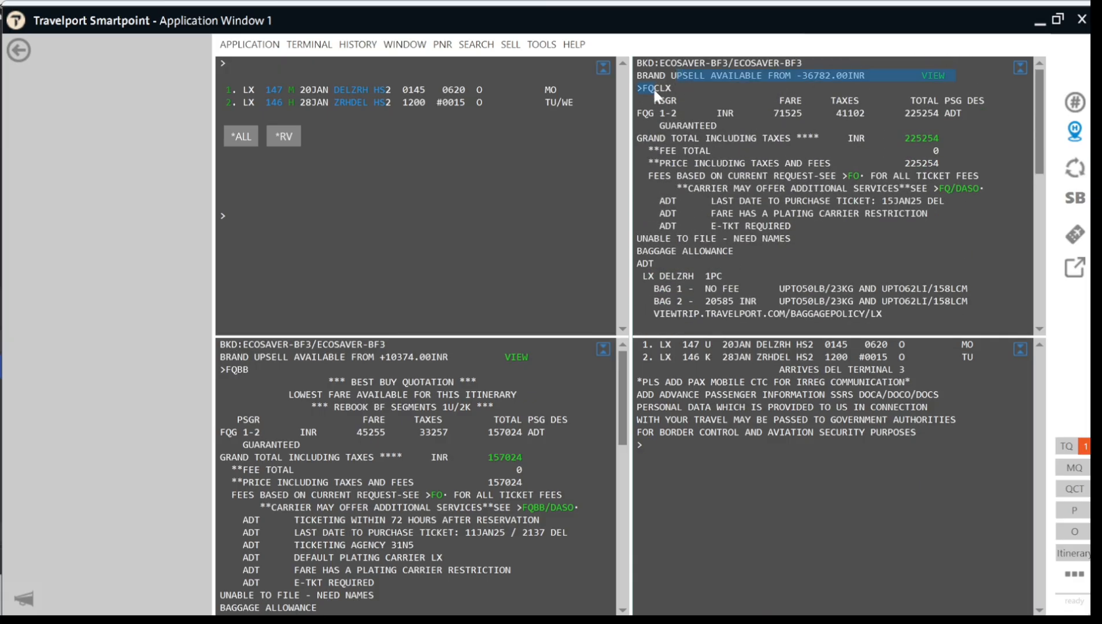
{"action": "left_click", "coordinate": [687, 86]}
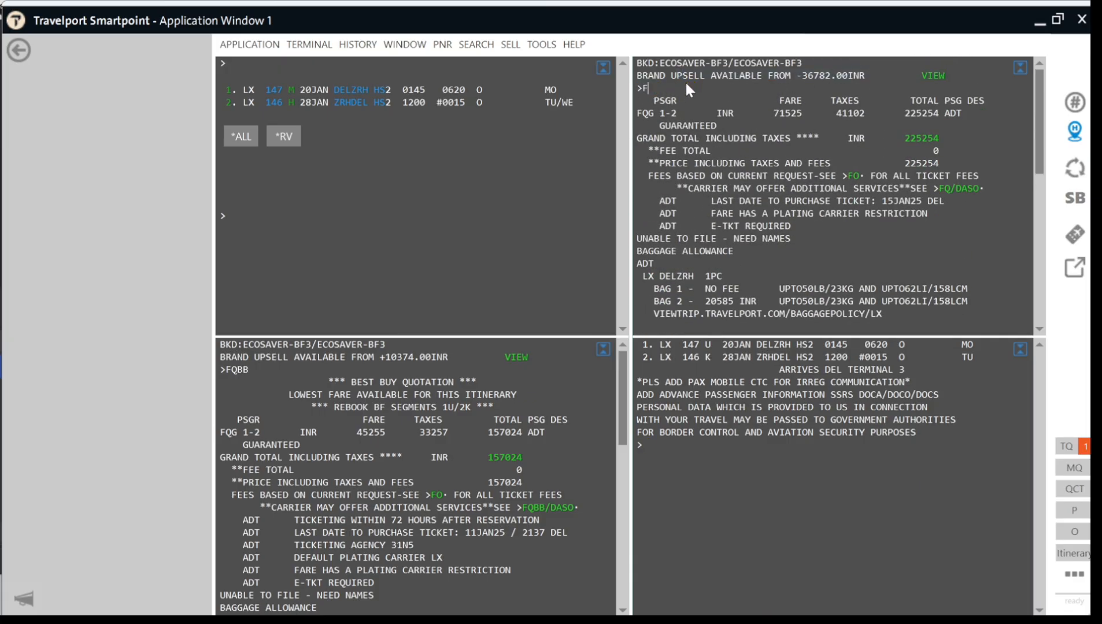
{"action": "key", "text": "BackSpace"}
{"action": "type", "text": "*R"}
{"action": "key", "text": "Return"}
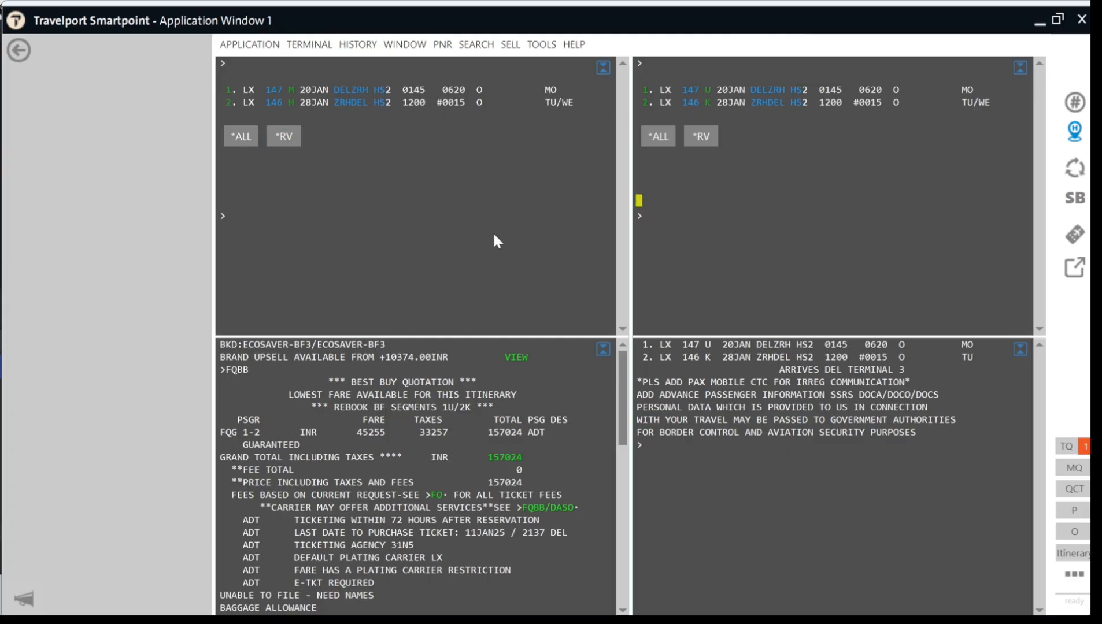
Edit the quotation's rebook line to read 1U/2U and try rebooking both segments into class U with @1.2/U
{"action": "left_click", "coordinate": [493, 255]}
{"action": "left_click", "coordinate": [705, 447]}
{"action": "left_click", "coordinate": [470, 407]}
{"action": "type", "text": "@"}
{"action": "type", "text": "1.2/U"}
{"action": "key", "text": "Return"}
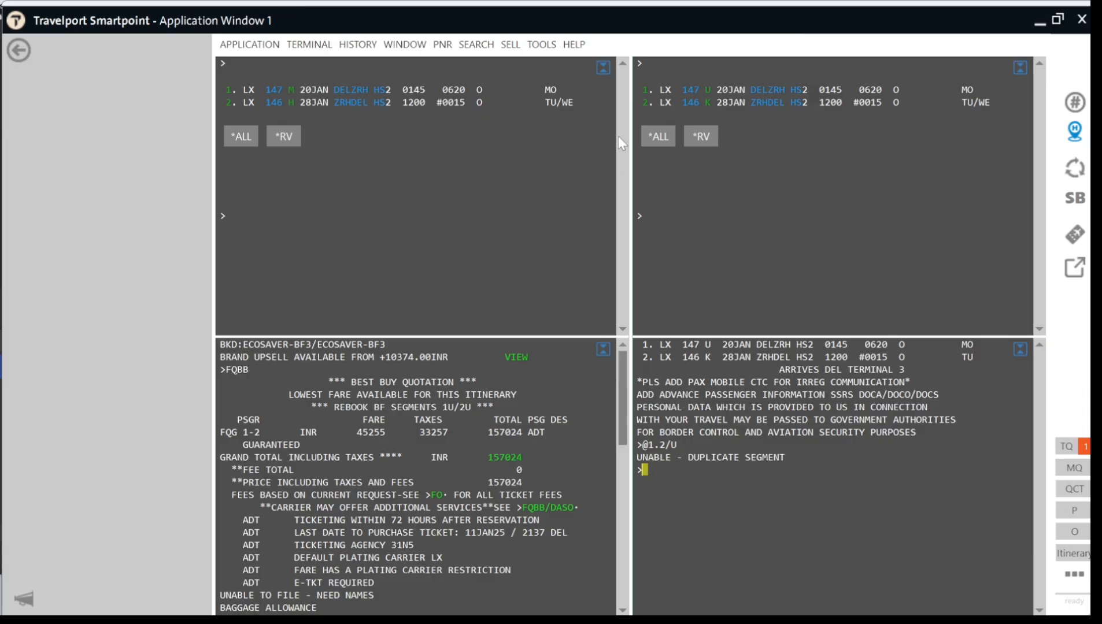
{"action": "right_click", "coordinate": [640, 94]}
{"action": "left_click_drag", "start_coordinate": [1003, 115], "coordinate": [977, 87]}
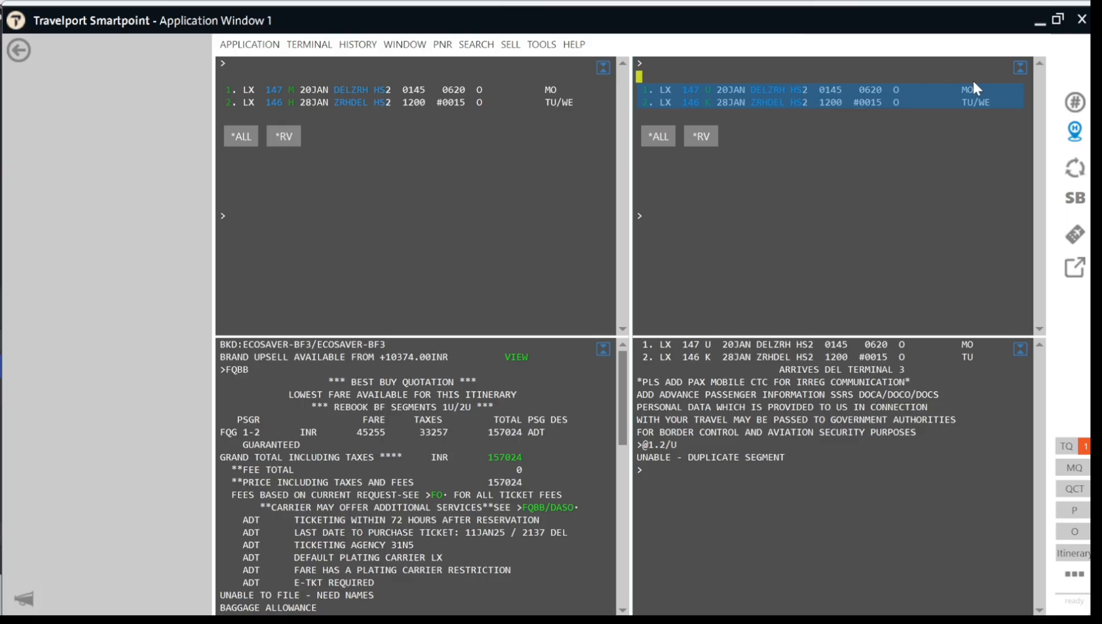
{"action": "left_click", "coordinate": [700, 518]}
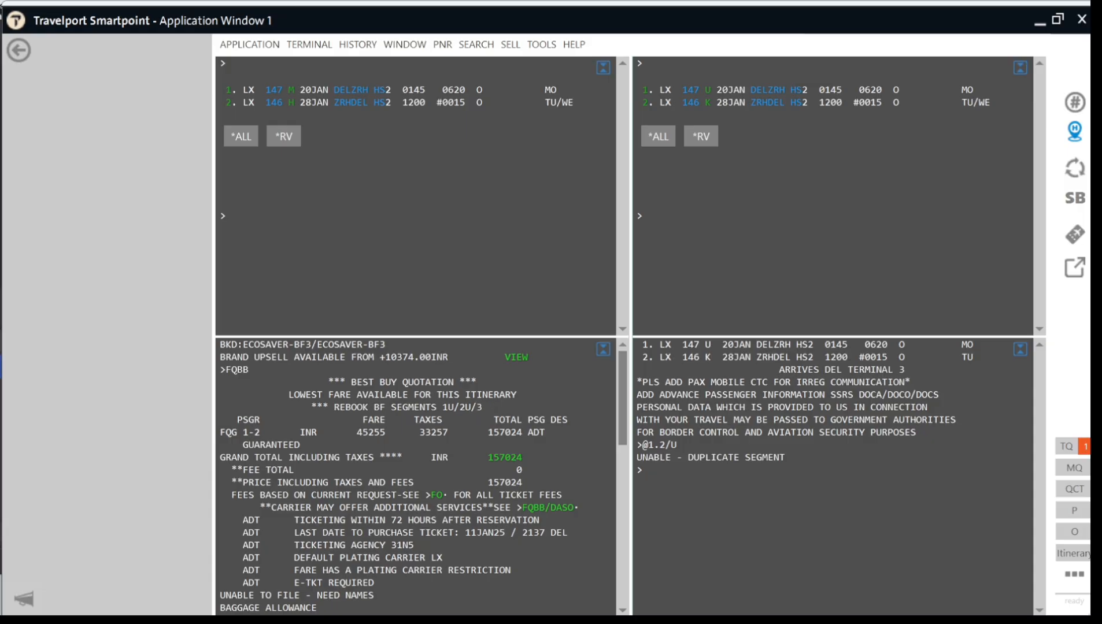
Extend the quotation's rebook line with segments 3 and 4 in class U and draft the combined entry @1.2.3.4/U
{"action": "type", "text": "U/"}
{"action": "type", "text": "4U"}
{"action": "left_click", "coordinate": [702, 485]}
{"action": "type", "text": "@"}
{"action": "type", "text": "1"}
{"action": "type", "text": ".2"}
{"action": "type", "text": ".3"}
{"action": "type", "text": ".4"}
{"action": "left_click", "coordinate": [711, 478]}
{"action": "type", "text": "/U"}
Change the rebook line to 3E/4E for segments 3 and 4 and replace the drafted rebooking entry with @3.4/E
{"action": "double_click", "coordinate": [484, 411]}
{"action": "left_click", "coordinate": [484, 411]}
{"action": "type", "text": "EGM"}
{"action": "type", "text": "E"}
{"action": "left_click", "coordinate": [729, 483]}
{"action": "key", "text": "BackSpace"}
{"action": "key", "text": "BackSpace"}
{"action": "key", "text": "BackSpace"}
{"action": "key", "text": "BackSpace"}
{"action": "key", "text": "BackSpace"}
{"action": "key", "text": "BackSpace"}
{"action": "key", "text": "BackSpace"}
{"action": "key", "text": "BackSpace"}
{"action": "key", "text": "BackSpace"}
{"action": "key", "text": "BackSpace"}
{"action": "type", "text": "@1.2/U"}
{"action": "key", "text": "BackSpace"}
{"action": "key", "text": "BackSpace"}
{"action": "key", "text": "BackSpace"}
{"action": "key", "text": "BackSpace"}
{"action": "key", "text": "BackSpace"}
{"action": "key", "text": "BackSpace"}
{"action": "type", "text": "3.4/"}
Rerun the FQBB best-buy quotation for the rebooked itinerary and review its rebooking notice and grand total
{"action": "left_click", "coordinate": [252, 370]}
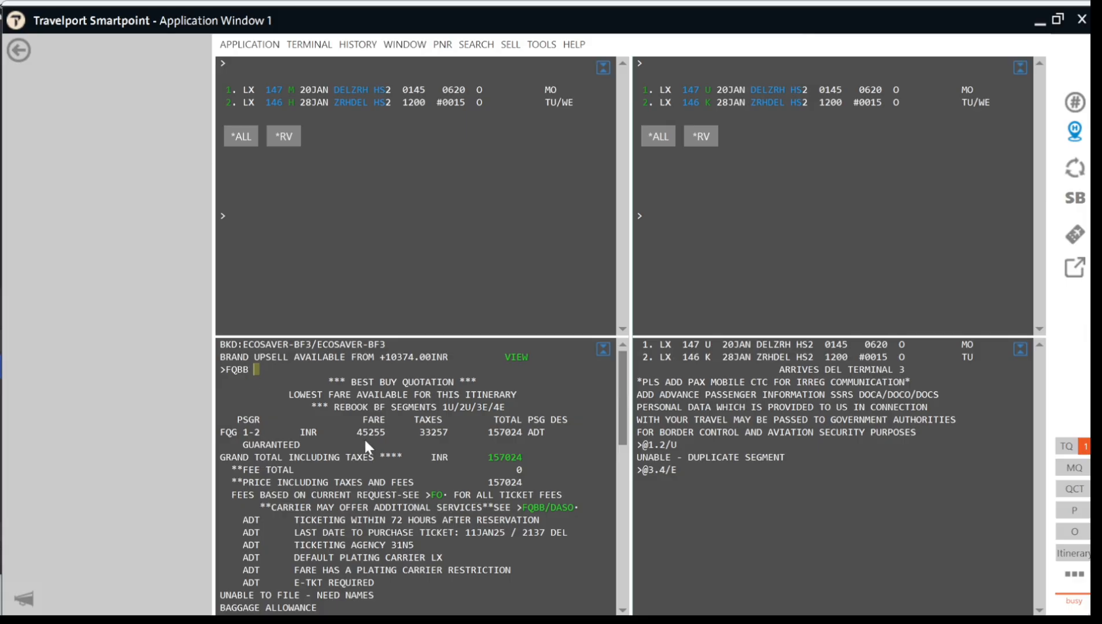
{"action": "key", "text": "Return"}
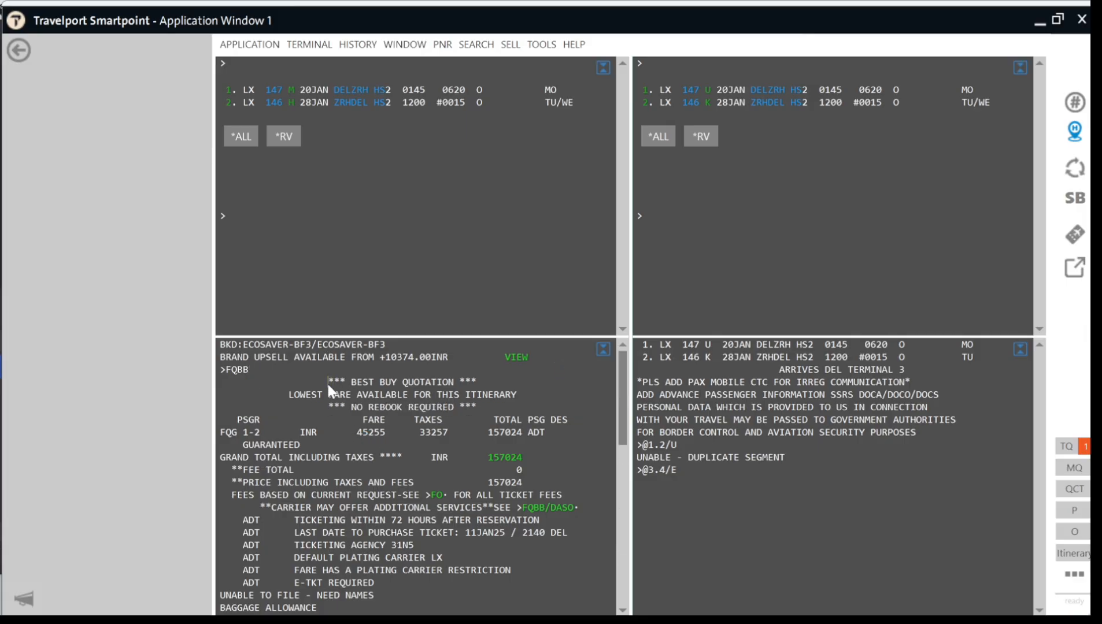
{"action": "left_click_drag", "start_coordinate": [329, 385], "coordinate": [470, 402]}
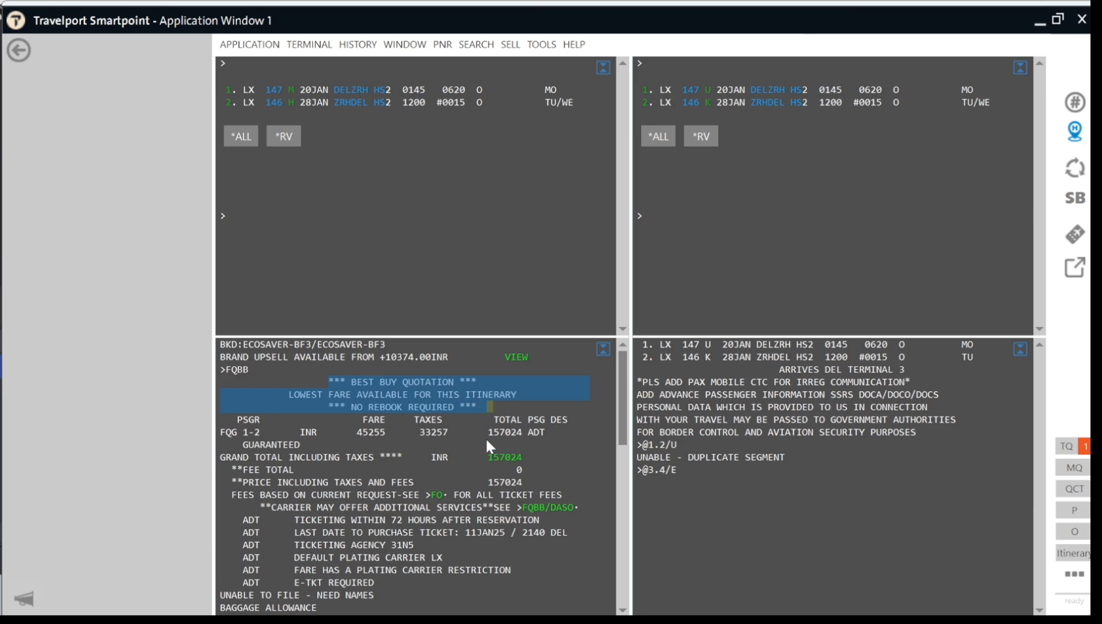
{"action": "scroll", "coordinate": [484, 437], "scroll_direction": "down", "scroll_amount": 10}
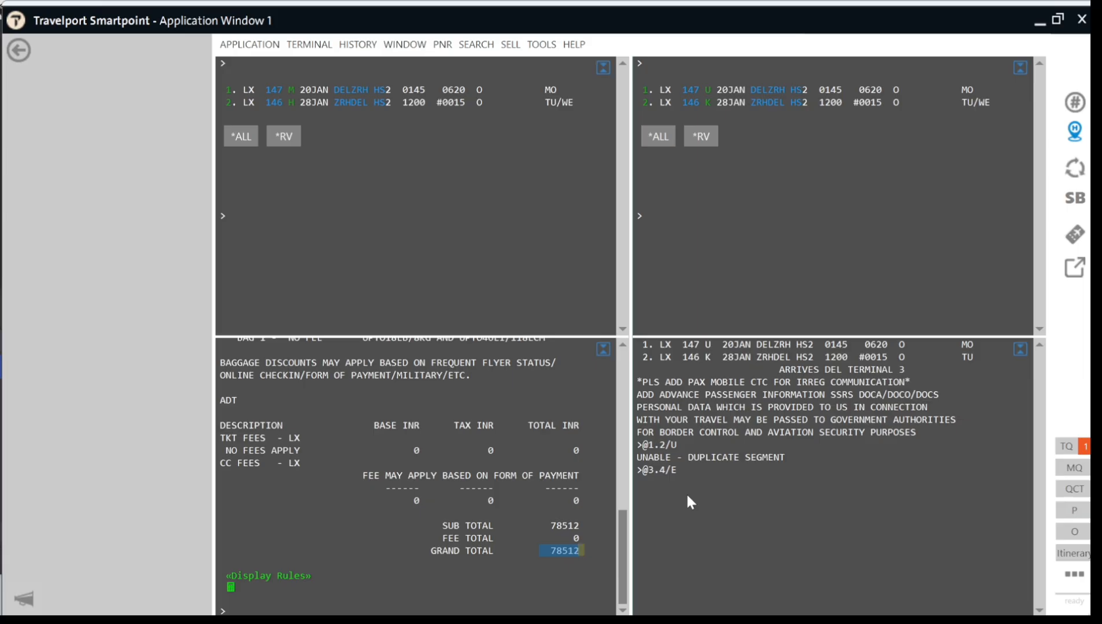
{"action": "scroll", "coordinate": [466, 482], "scroll_direction": "up", "scroll_amount": 7}
{"action": "scroll", "coordinate": [466, 483], "scroll_direction": "up", "scroll_amount": 6}
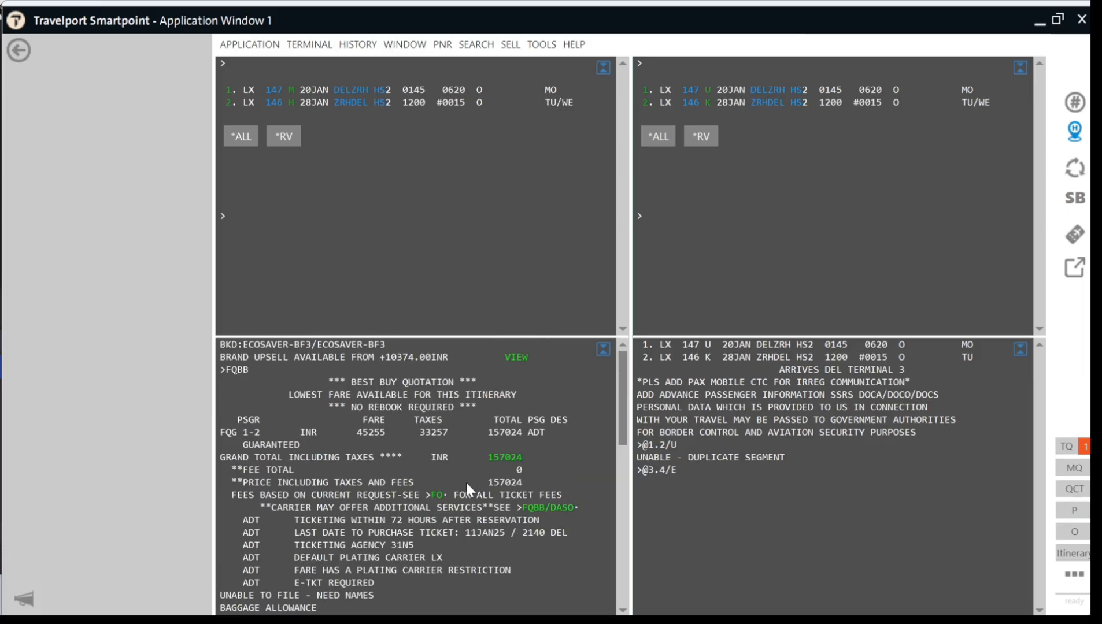